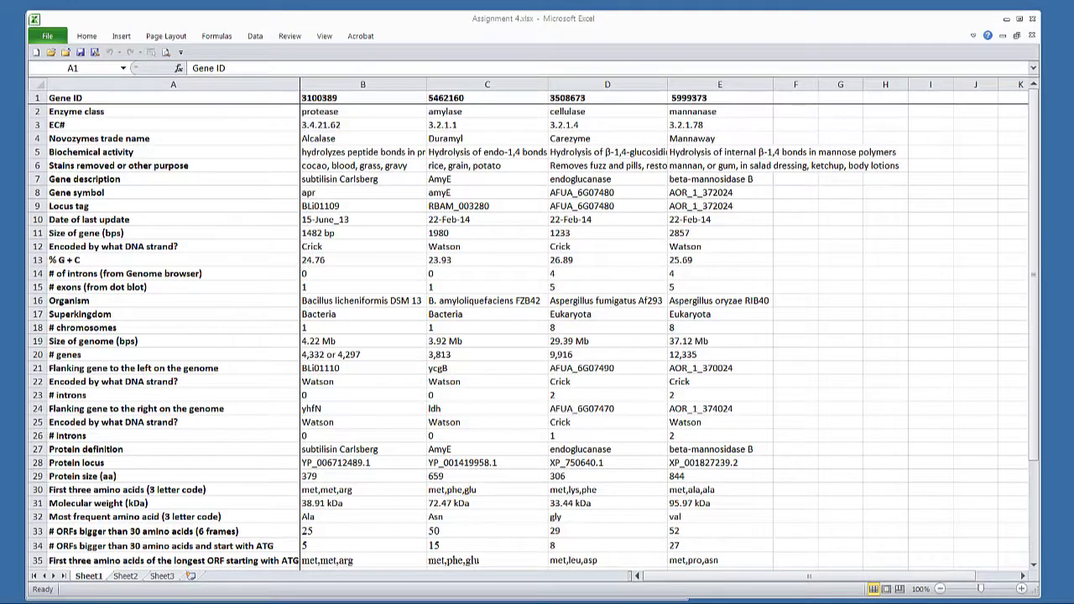
Narrow the Excel gene table window to the right so the NCBI homepage shows beside it
scroll(923, 288, "down", 3)
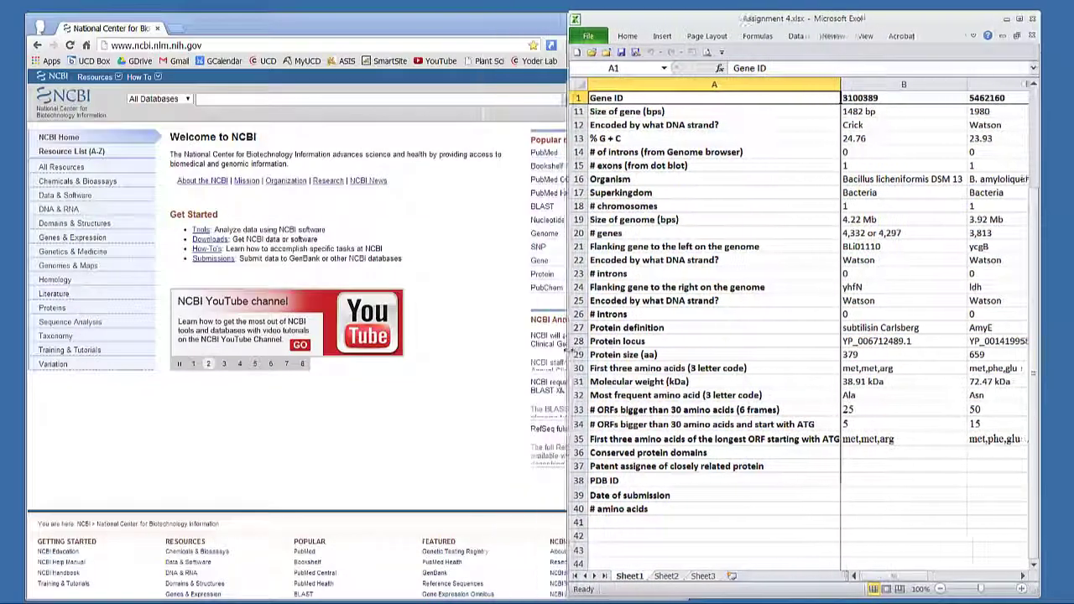
left_click_drag(569, 357, 643, 359)
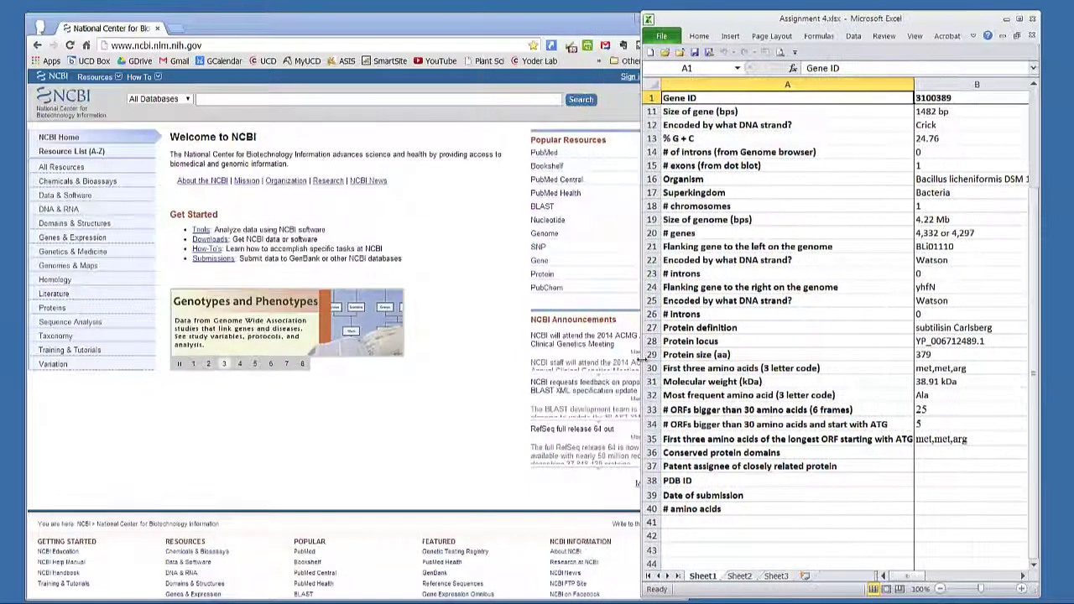
Search NCBI's Protein database for the locus YP_006712489.1 copied from cell B28
left_click(940, 343)
right_click(940, 343)
left_click(947, 360)
right_click(269, 99)
left_click(290, 151)
left_click(190, 99)
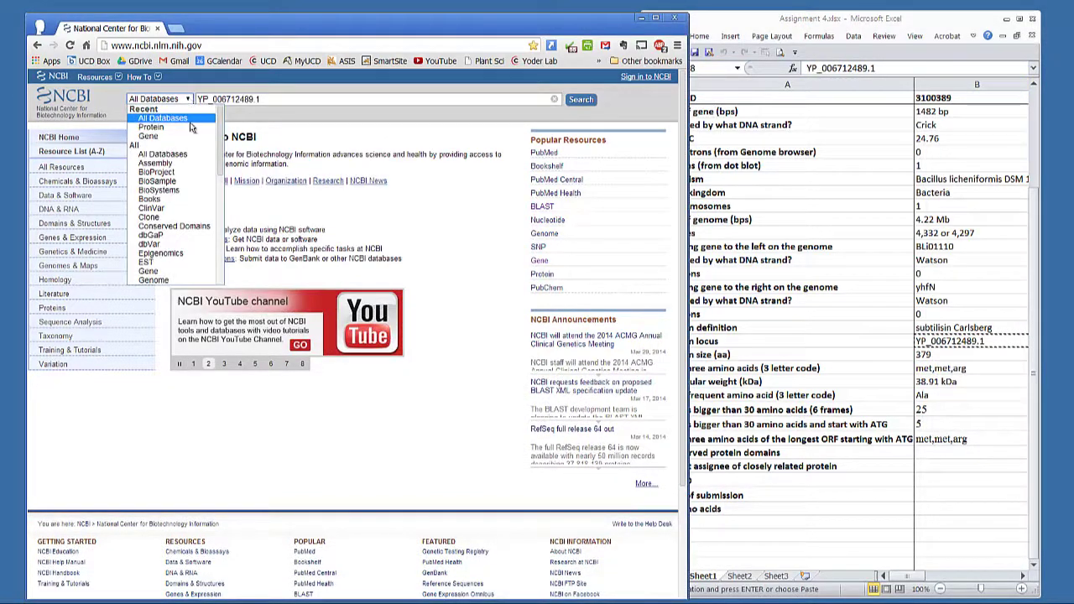
left_click(191, 126)
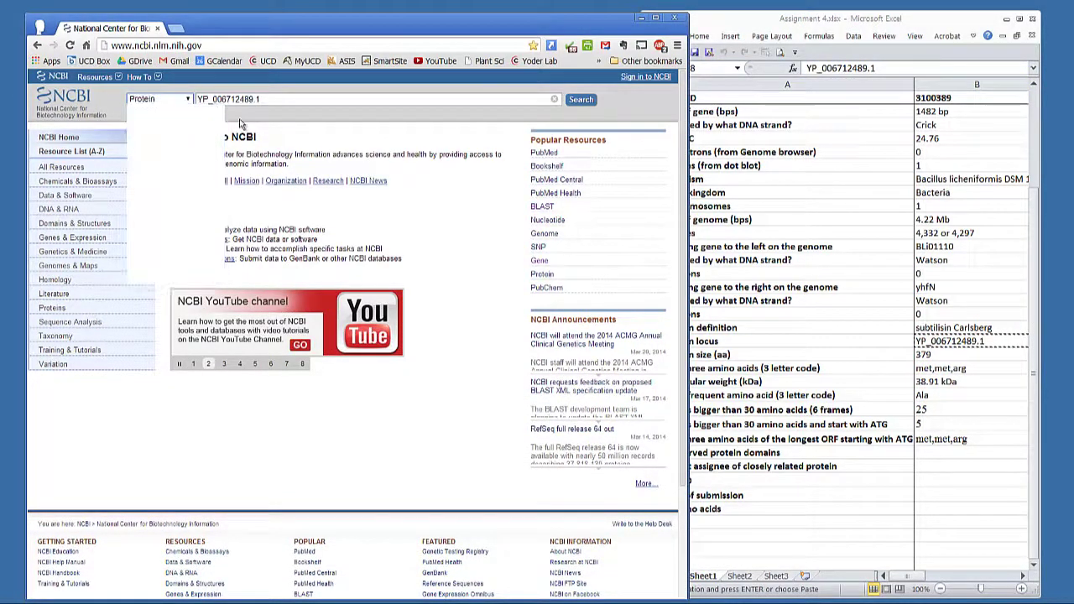
left_click(587, 102)
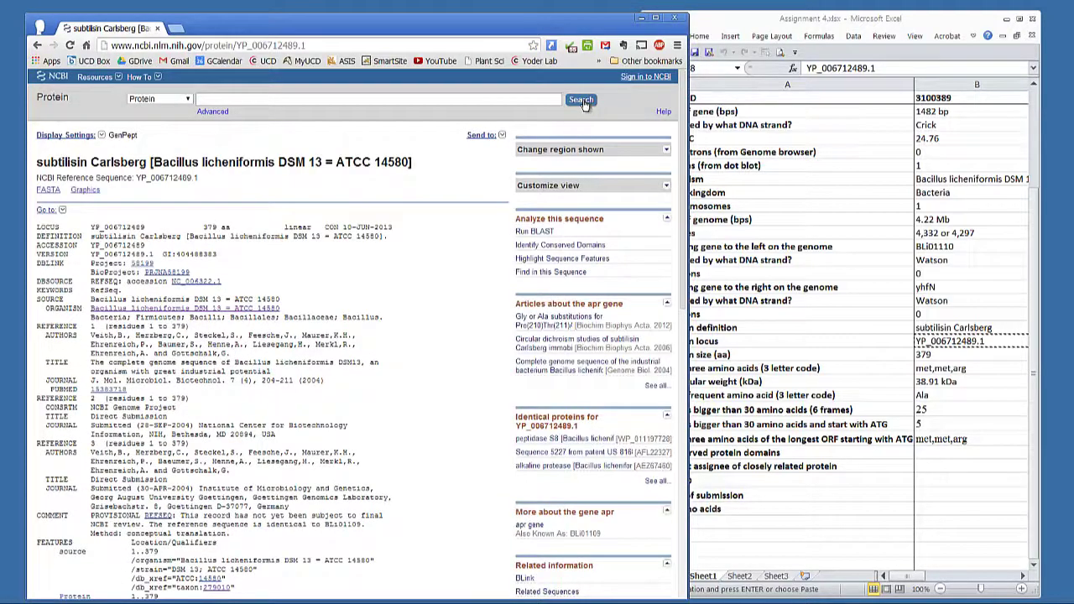
left_click_drag(682, 218, 674, 248)
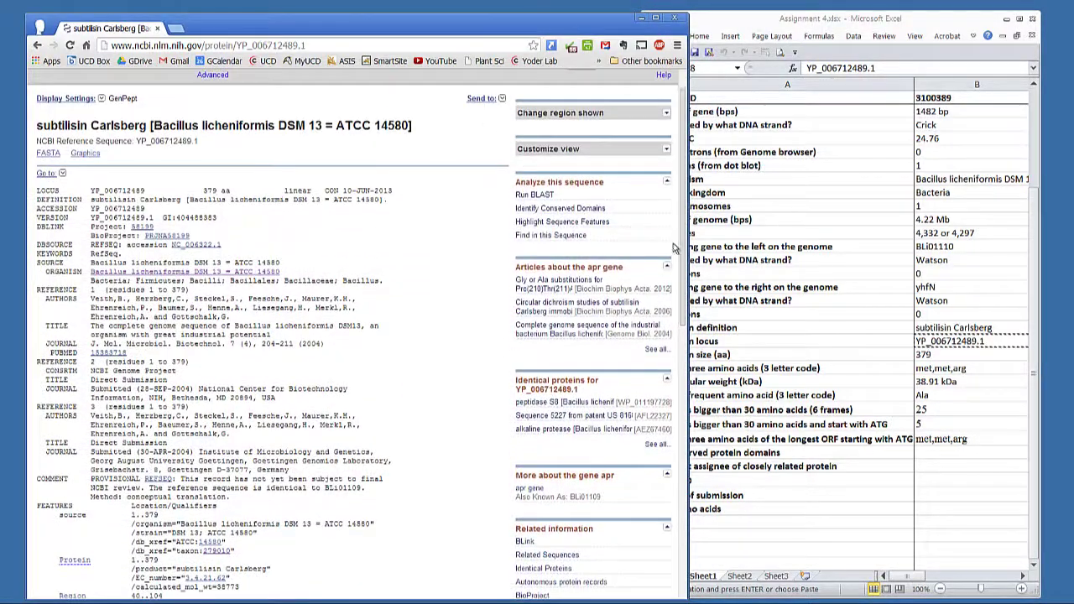
Identify the protein's conserved domains and open the Peptidases_S8_Subtilisin_subset domain page (cd07477)
left_click(581, 215)
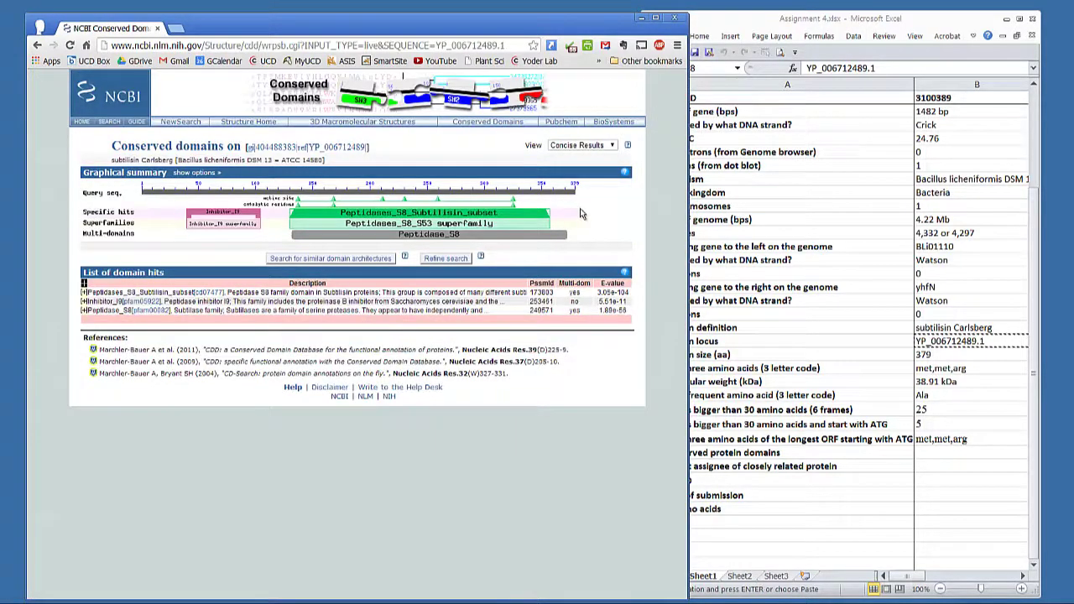
left_click(477, 215)
scroll(519, 170, "up", 1)
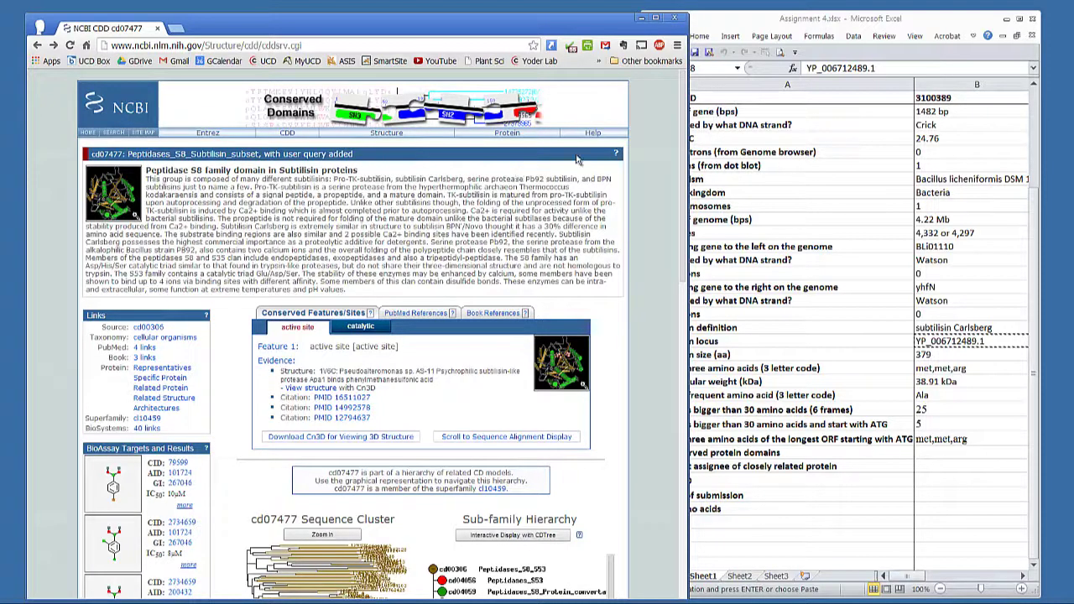
left_click_drag(681, 151, 681, 432)
scroll(362, 172, "up", 15)
Paste 'Peptidase S8 family domain in Subtilisin proteins' into cell B36, then return to the protein record
left_click_drag(363, 172, 146, 172)
right_click(154, 171)
left_click(177, 179)
left_click(877, 457)
left_click(923, 454)
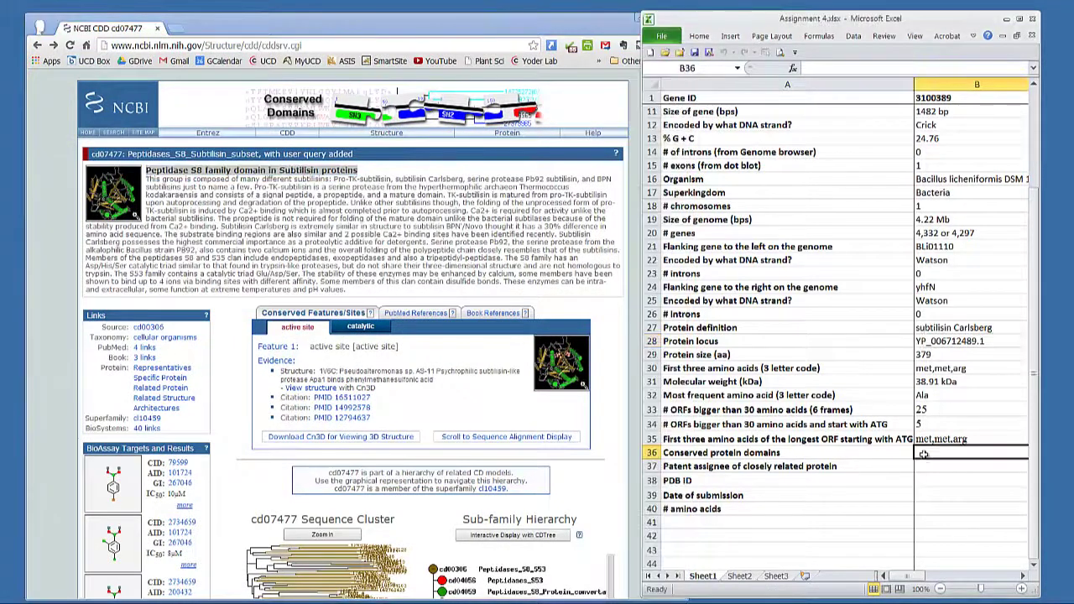
right_click(924, 454)
left_click(956, 267)
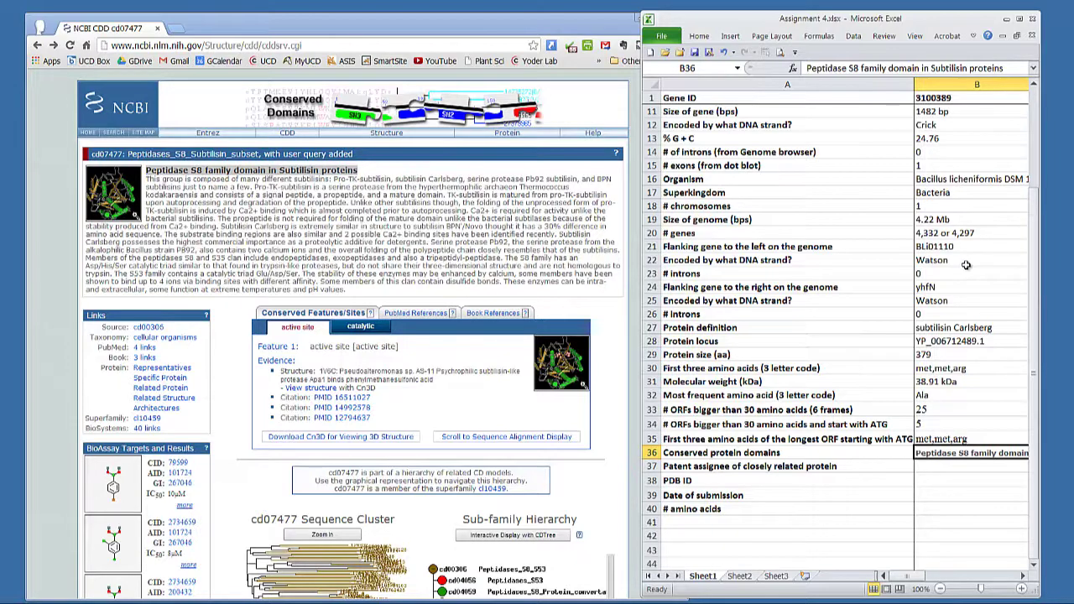
left_click(37, 46)
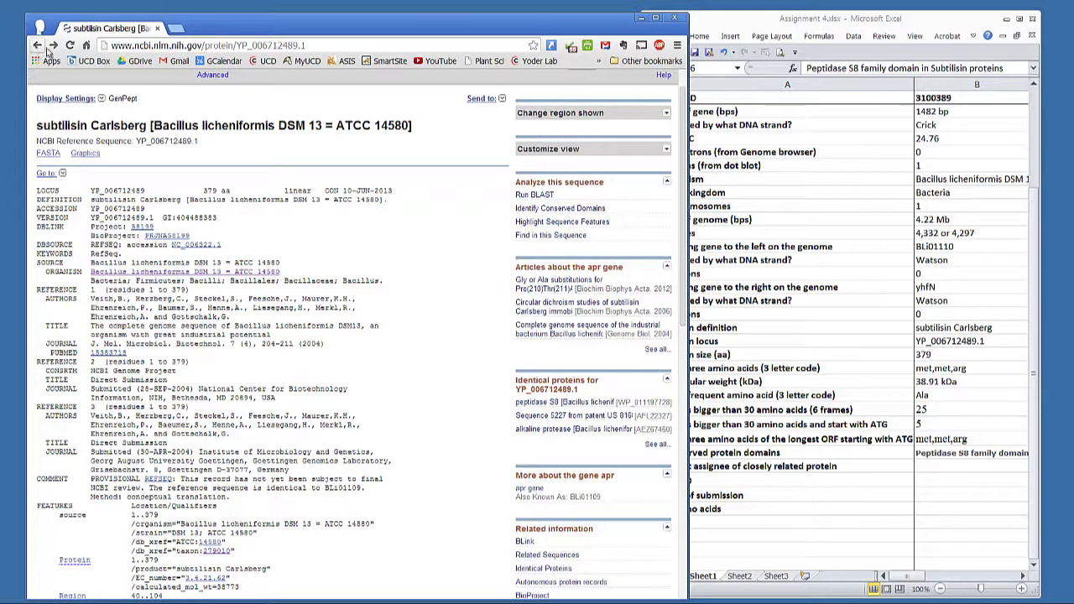
Run blastp of YP_006712489.1 against the Patented protein sequences (pat) database
left_click(541, 195)
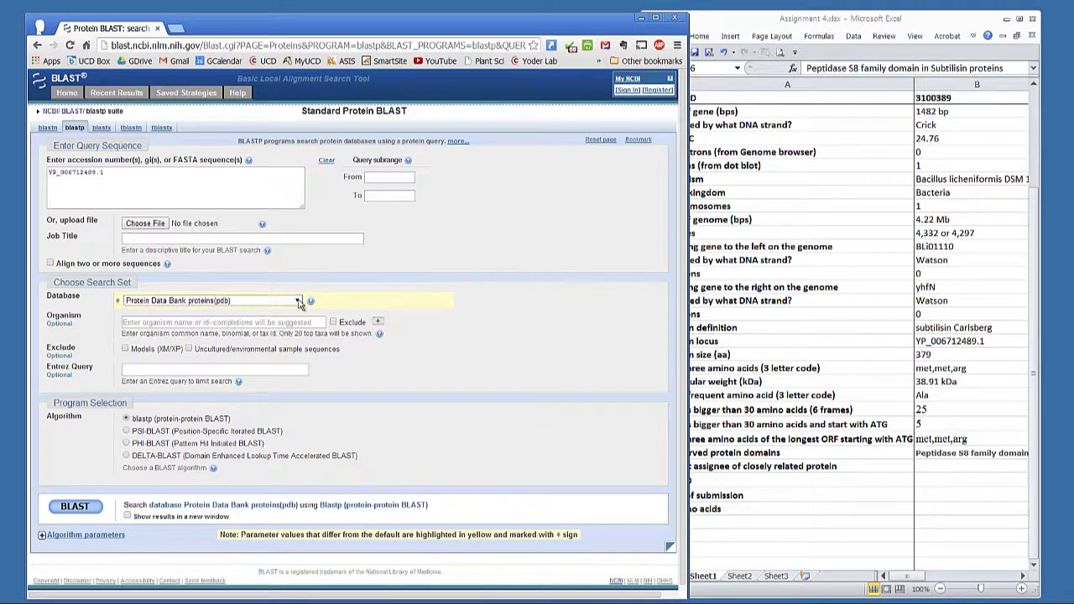
left_click(243, 300)
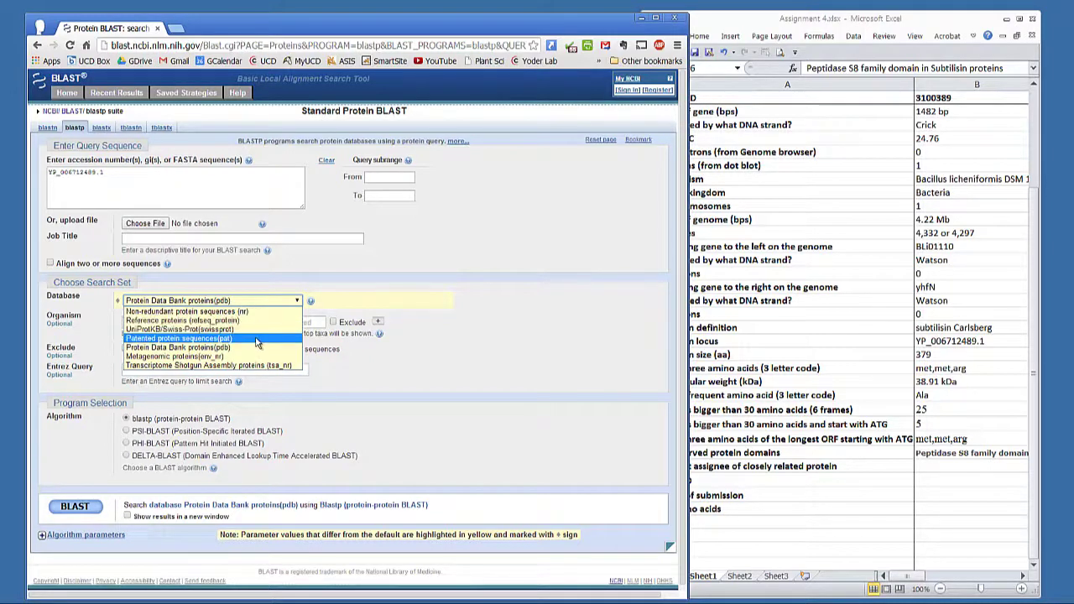
left_click(258, 339)
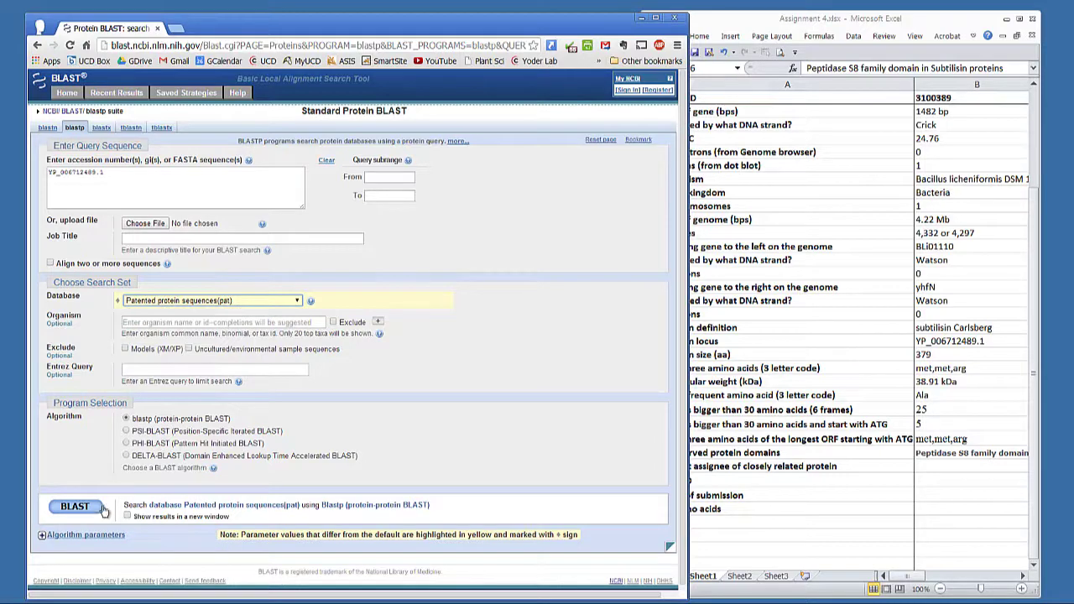
left_click(75, 507)
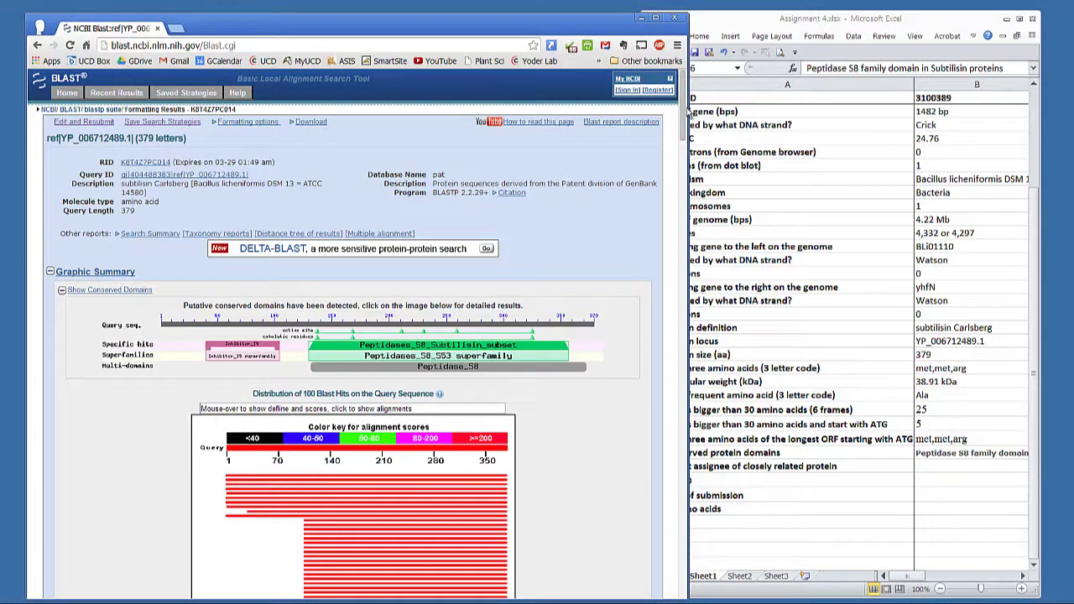
Open the top patent hit AAE10868.1 and its patent US 5817490 full text
left_click_drag(684, 113, 676, 206)
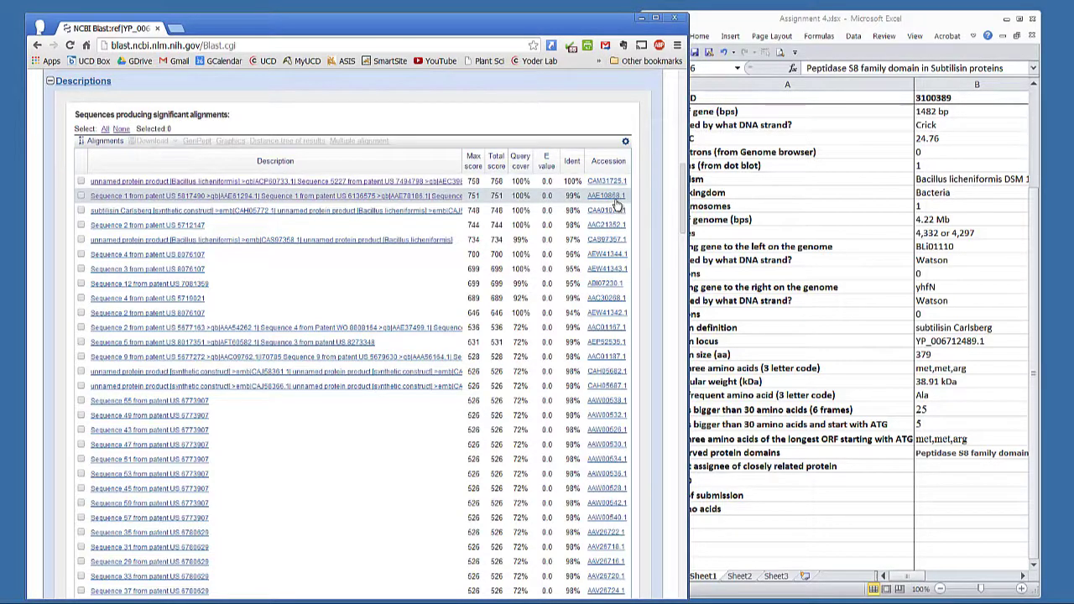
left_click(615, 202)
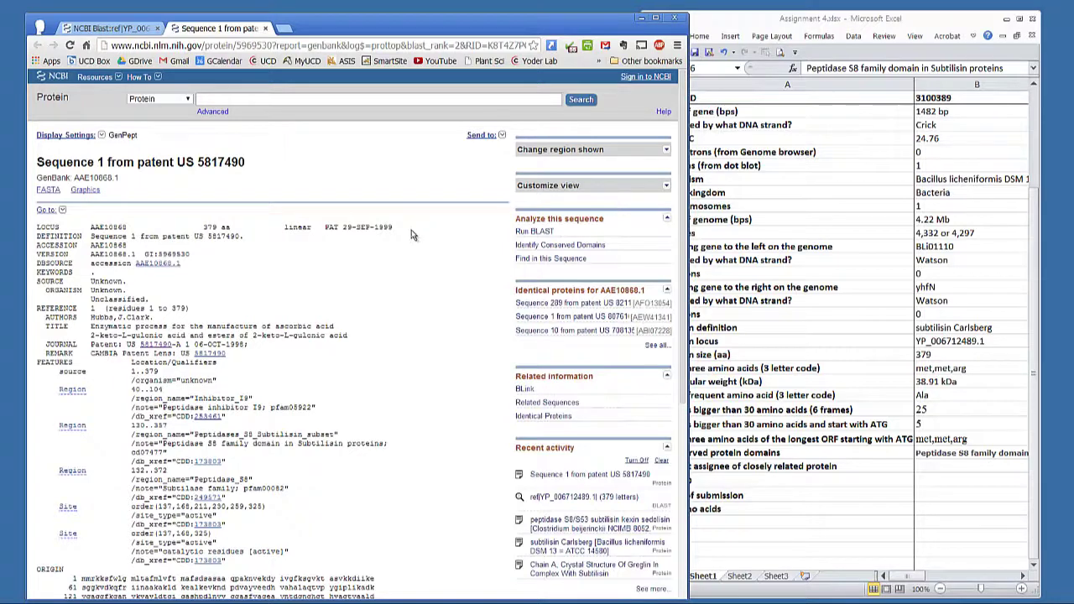
left_click(156, 347)
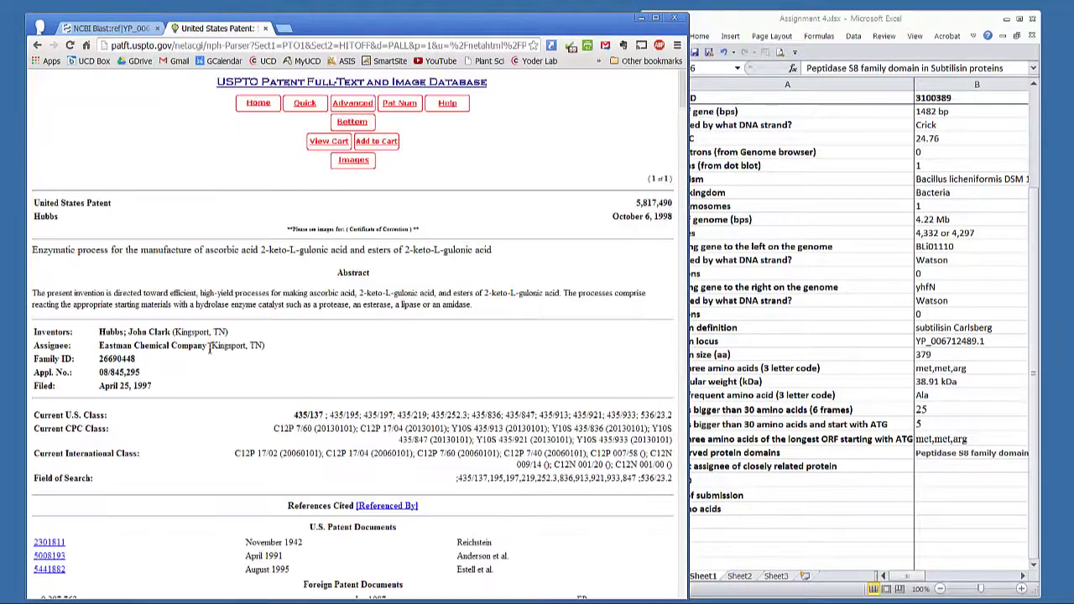
Copy the assignee 'Eastman Chemical Company' into cell B37, then return to the BLAST results
left_click_drag(206, 345, 104, 344)
right_click(100, 345)
left_click(126, 349)
left_click(814, 503)
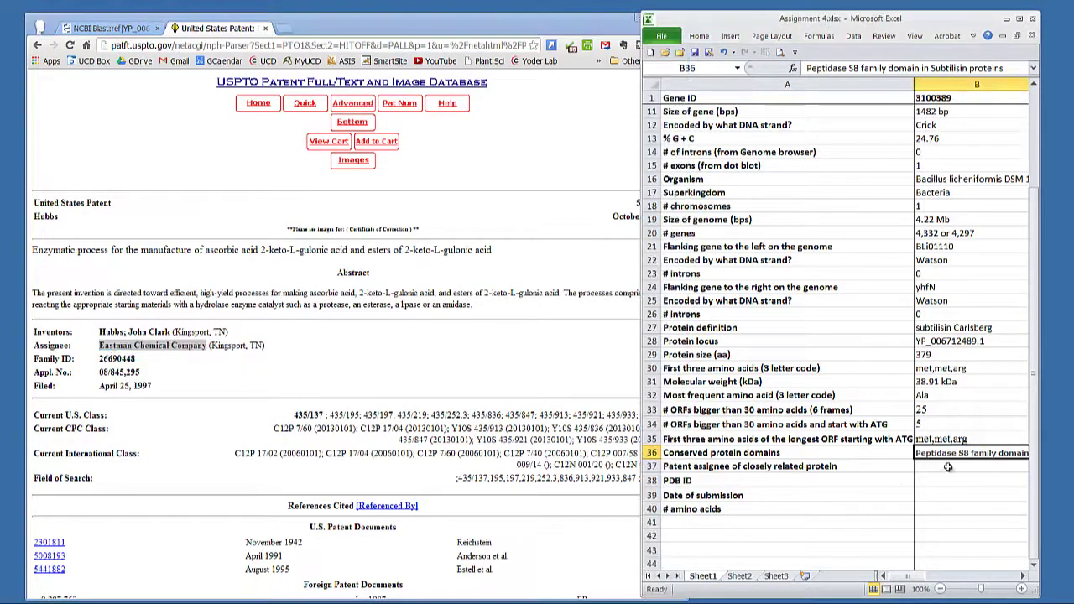
right_click(952, 466)
left_click(856, 285)
left_click(109, 27)
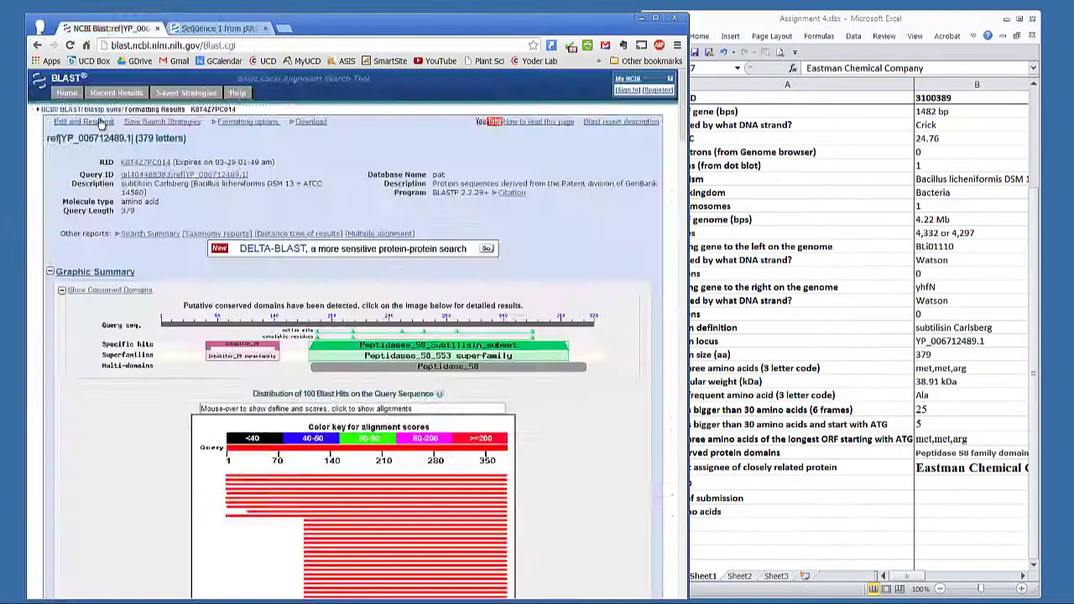
Resubmit the BLAST search against Protein Data Bank proteins (pdb)
left_click(101, 123)
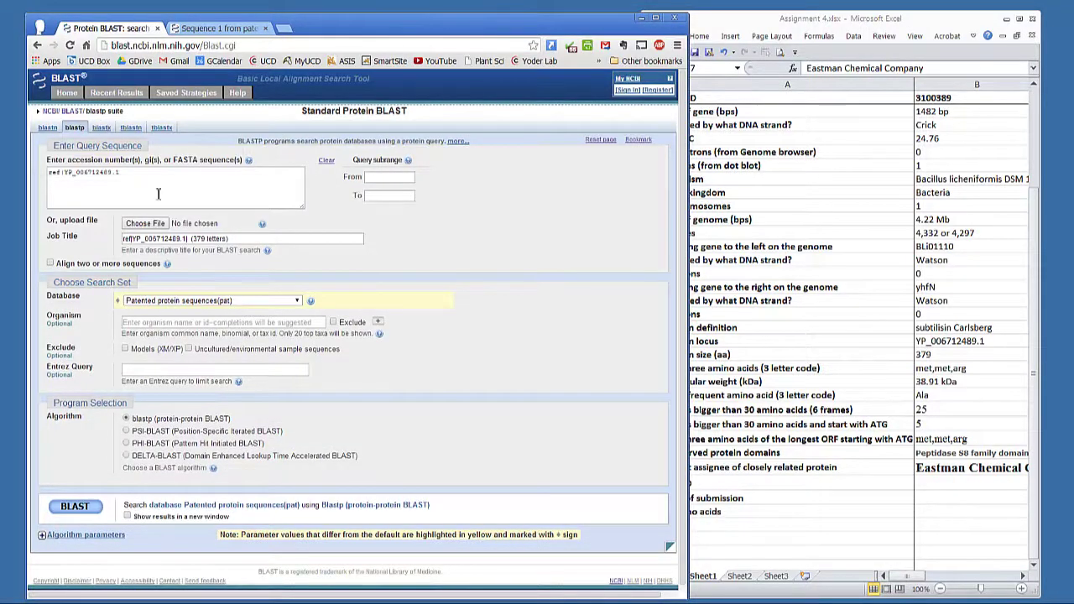
left_click(298, 304)
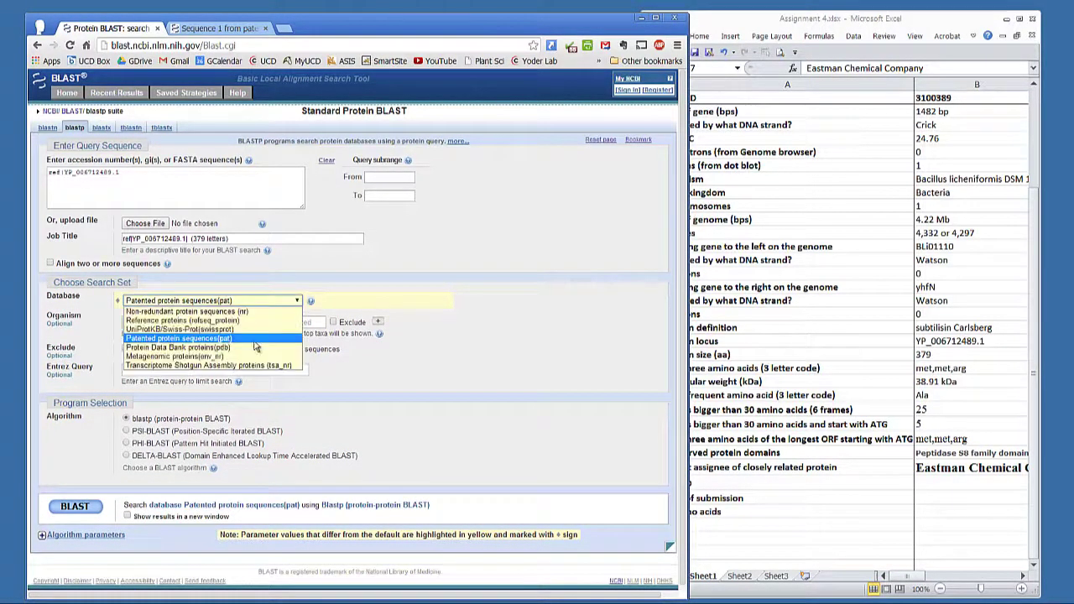
left_click(252, 349)
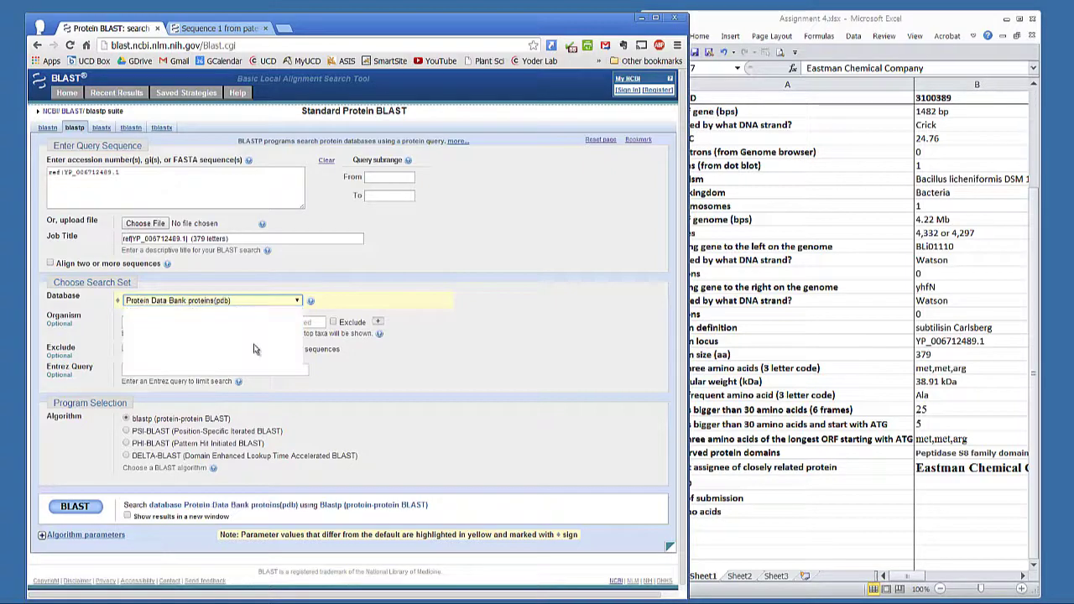
left_click(86, 508)
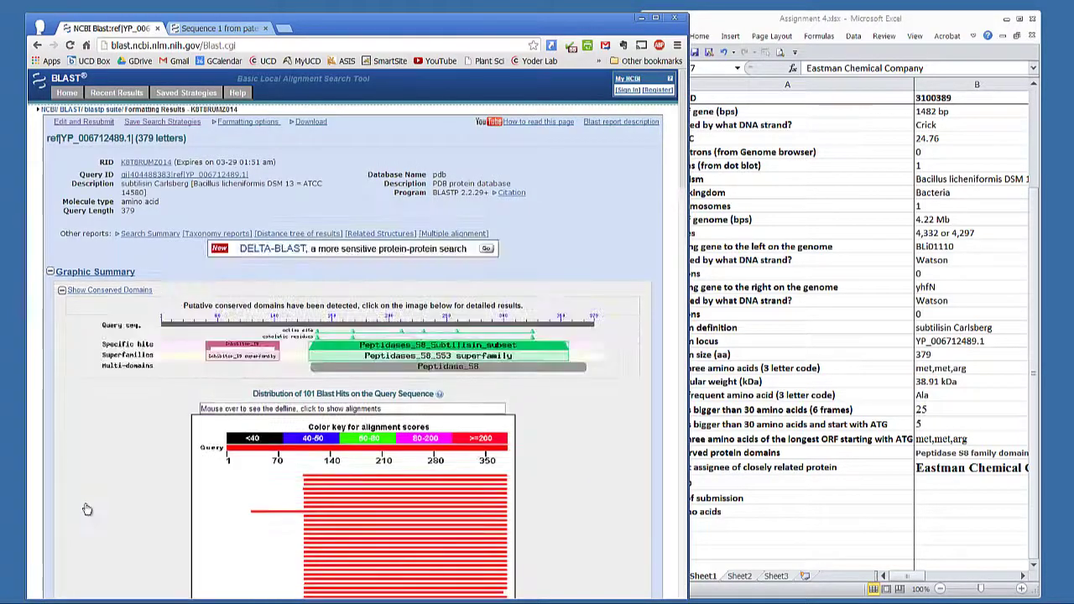
Open the top hit, 4GI3_A, the greglin–subtilisin crystal structure record
scroll(687, 130, "down", 2)
scroll(688, 130, "down", 4)
scroll(695, 176, "down", 1)
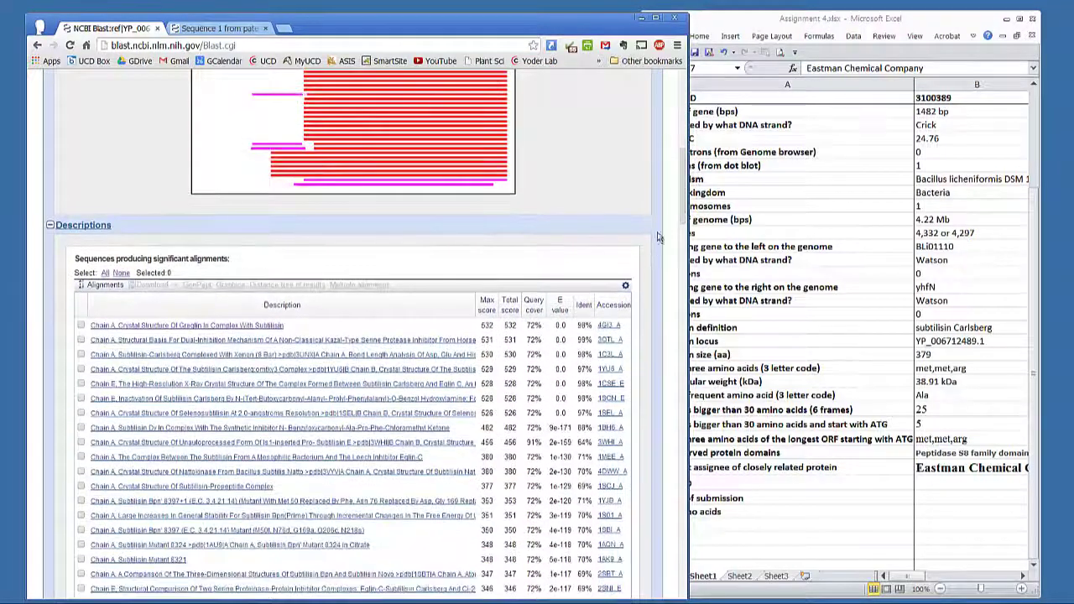
left_click(610, 329)
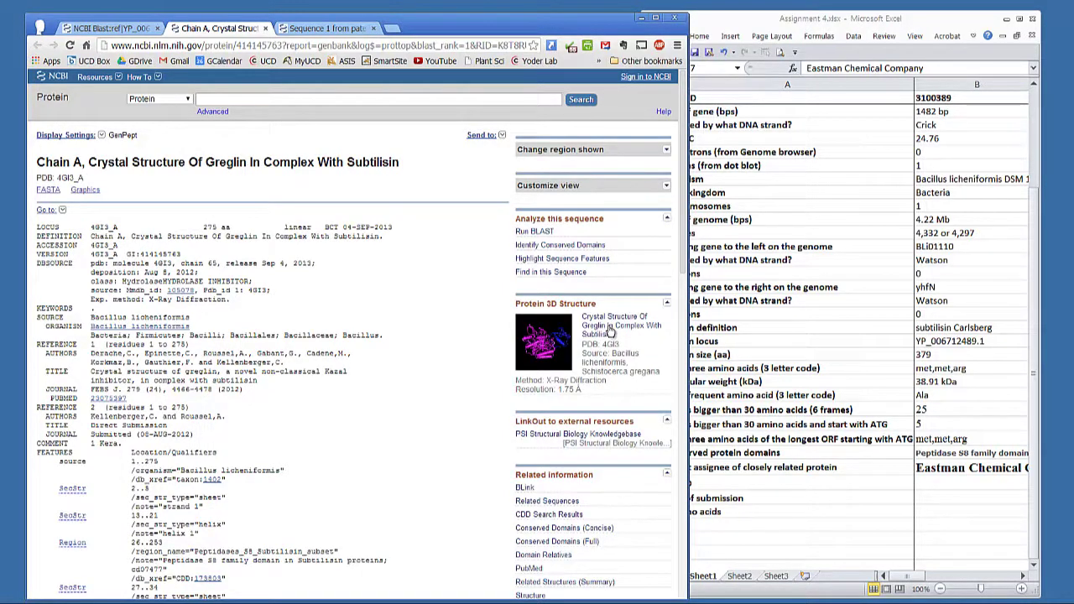
Open the 4GI3 structure summary and download its structure file for viewing in Cn3D
left_click(564, 335)
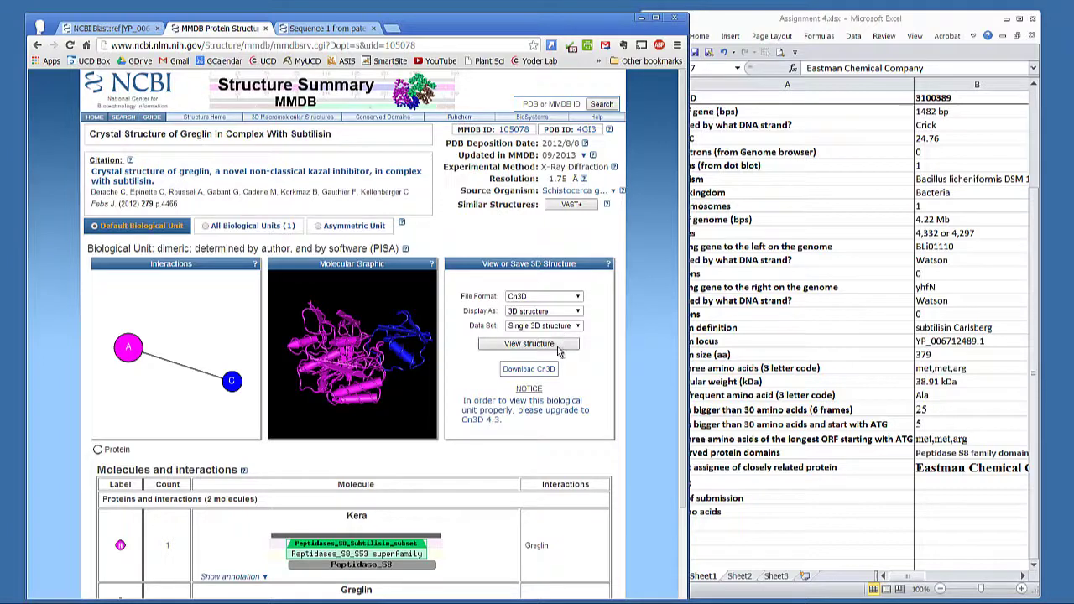
left_click(537, 346)
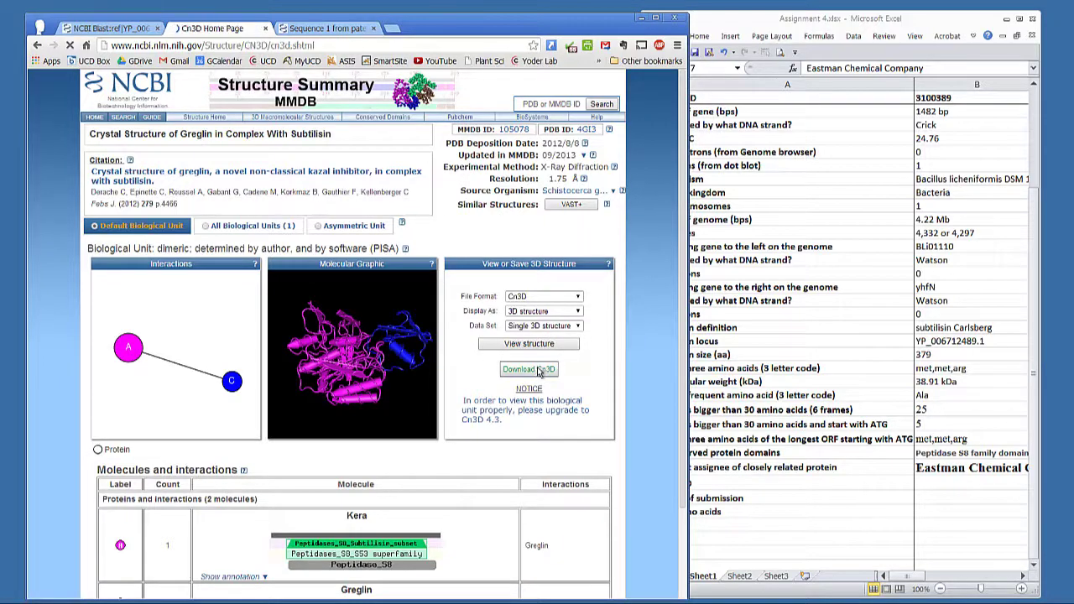
scroll(540, 375, "down", 3)
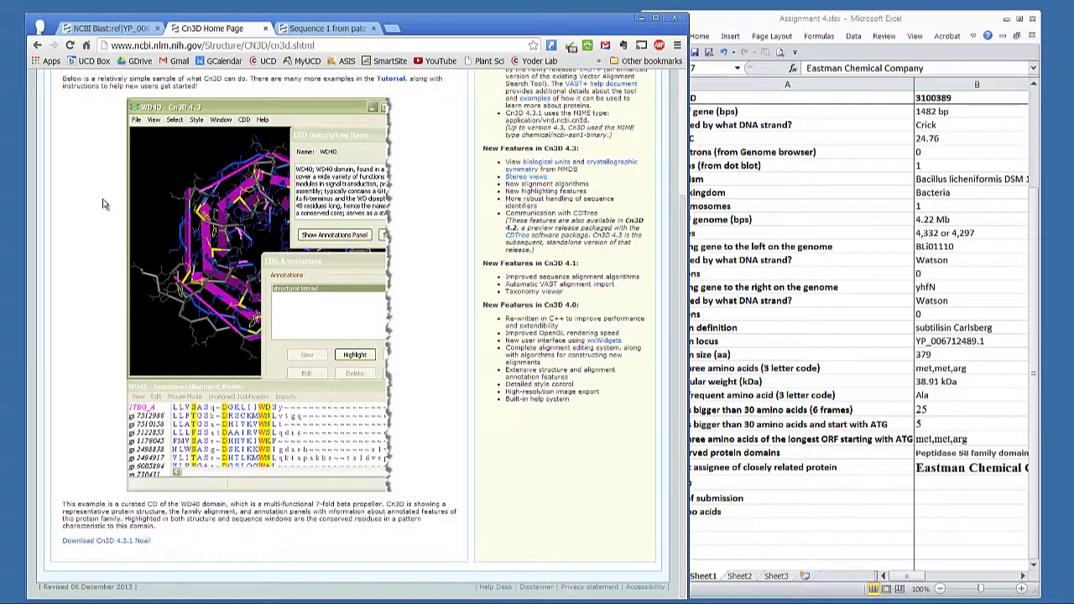
left_click(38, 45)
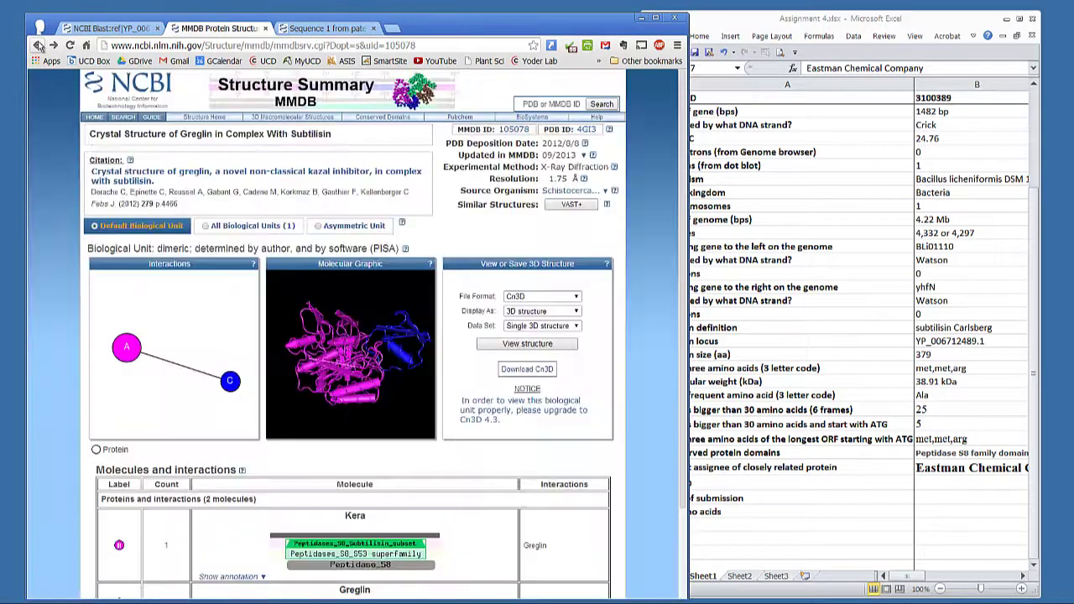
left_click(518, 344)
Save and open the 4GI3 structure in Cn3D, hiding Chrome and Excel
left_click(588, 374)
left_click(75, 585)
left_click(641, 18)
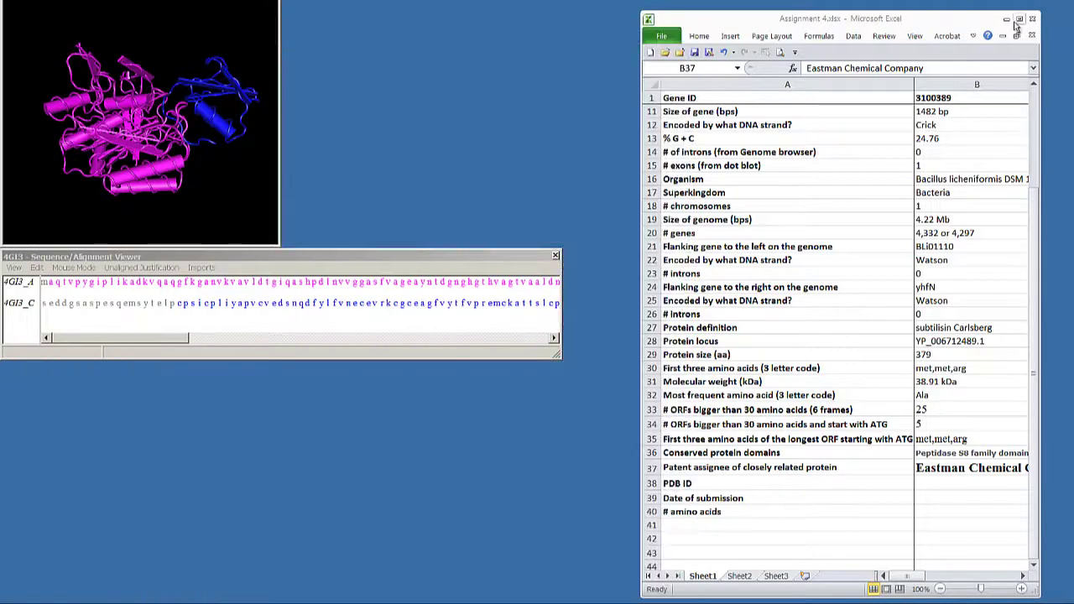
left_click(1006, 19)
left_click_drag(363, 256, 678, 387)
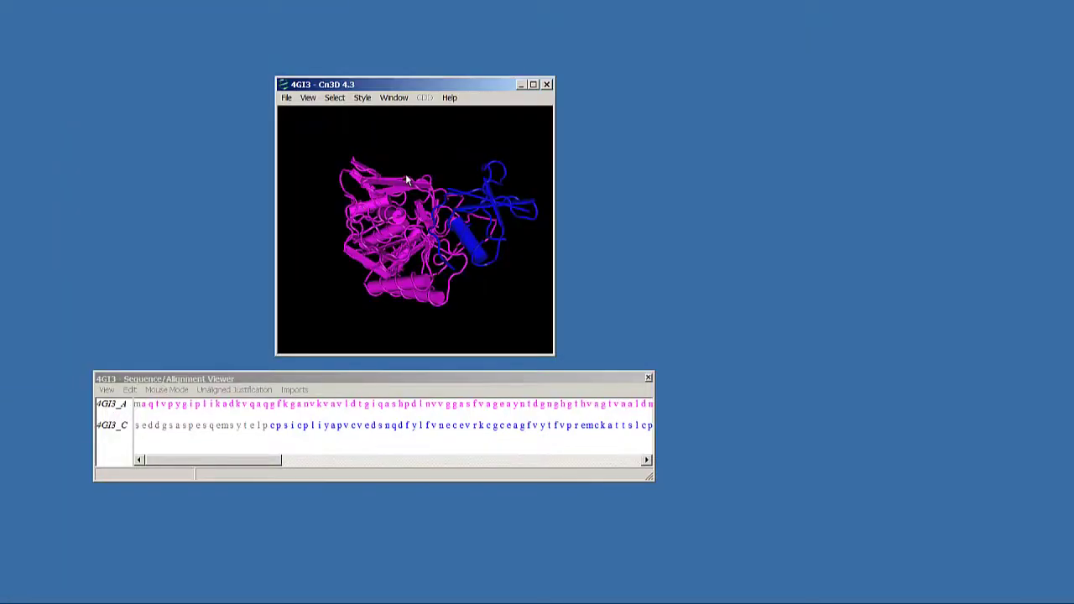
Highlight a run of 4GI3_A chain residues yellow and rotate the model to inspect them
left_click_drag(406, 173, 483, 205)
left_click_drag(273, 463, 336, 470)
left_click_drag(312, 411, 323, 411)
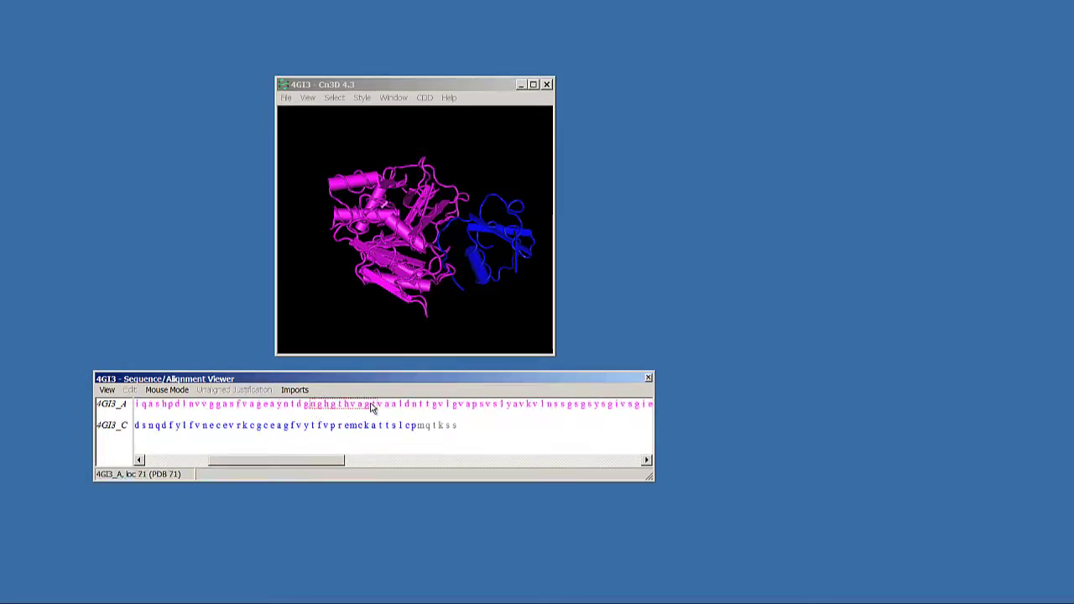
left_click_drag(612, 407, 613, 406)
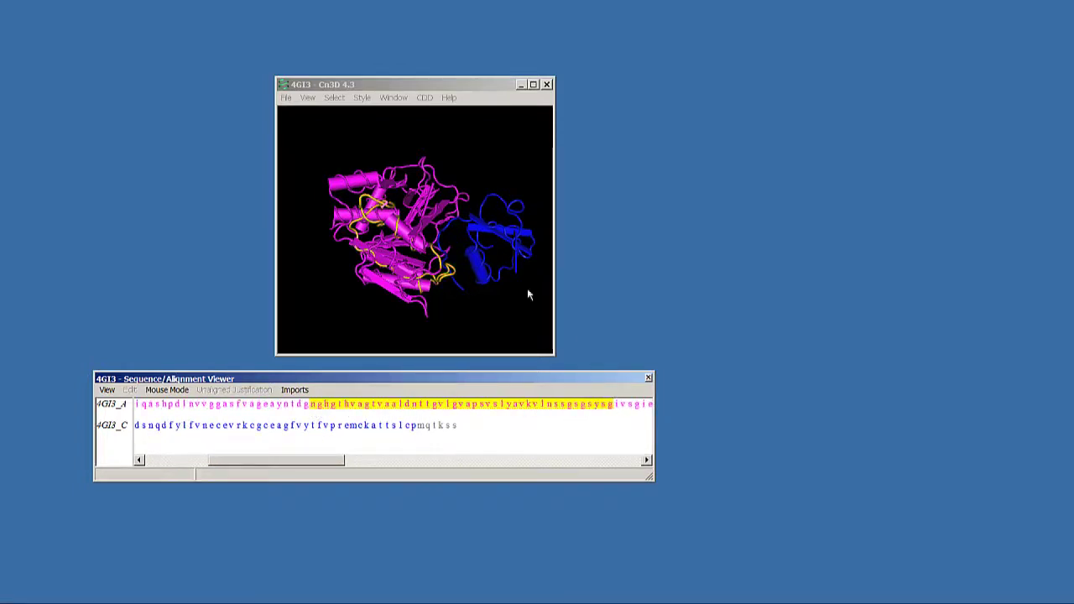
mouse_move(451, 206)
left_mouse_down()
mouse_move(475, 198)
mouse_move(503, 210)
mouse_move(503, 233)
mouse_move(479, 255)
mouse_move(430, 217)
mouse_move(447, 212)
mouse_move(453, 225)
left_mouse_up()
Preview the structure with the Tubes and then Wire rendering shortcuts, rotating each
left_click(362, 97)
mouse_move(398, 135)
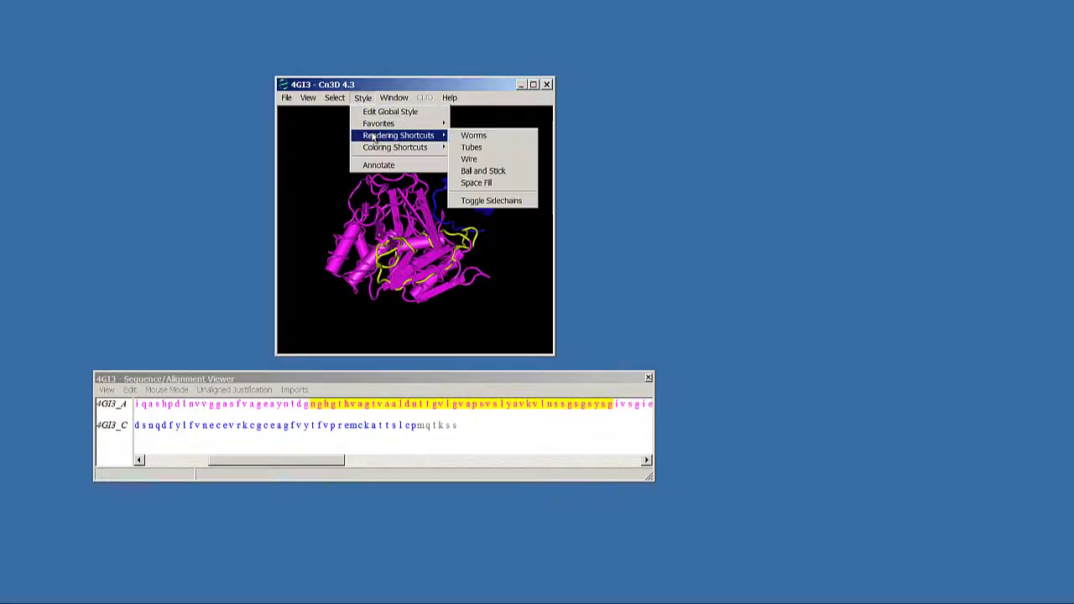
left_click(464, 148)
left_click_drag(448, 186, 391, 248)
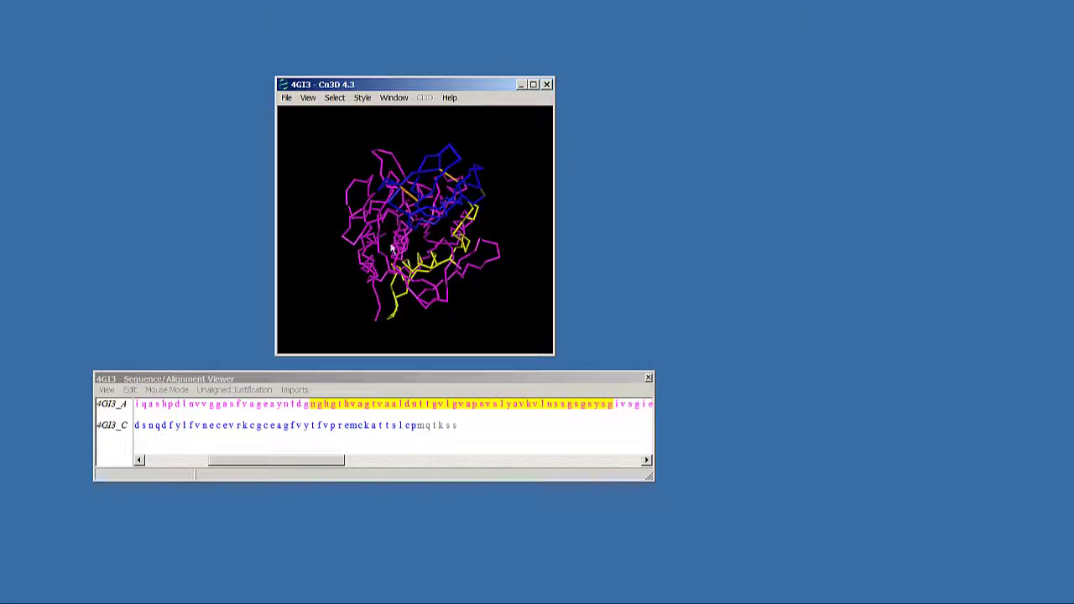
left_click(363, 99)
mouse_move(378, 136)
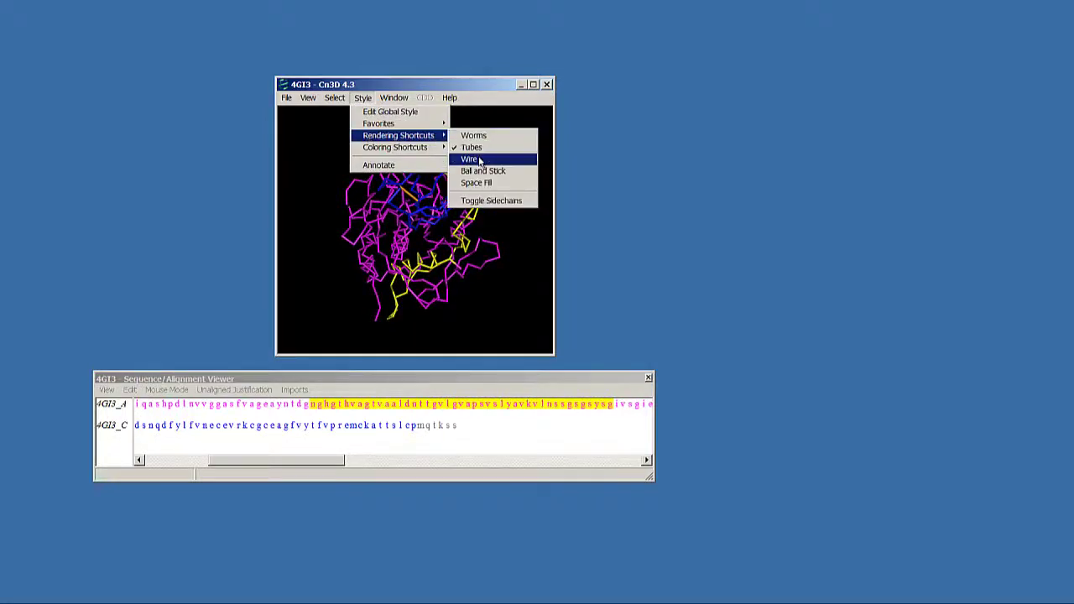
left_click(479, 160)
left_click_drag(472, 176, 404, 247)
Try Ball and Stick, then settle on Space Fill and rotate to a clear view
left_click(363, 98)
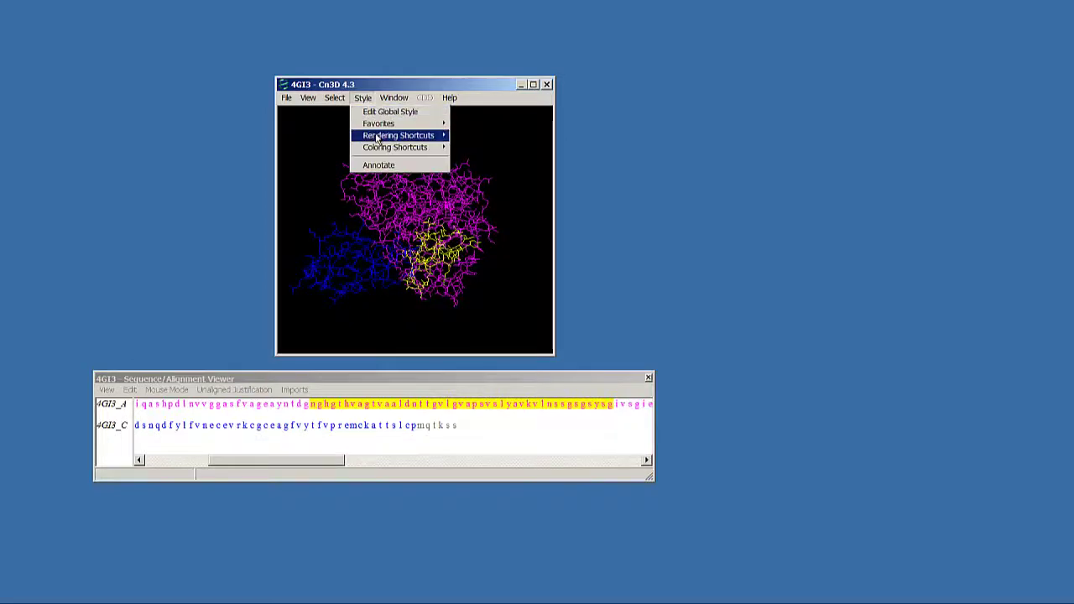
mouse_move(379, 136)
left_click(470, 172)
left_click_drag(439, 205, 492, 181)
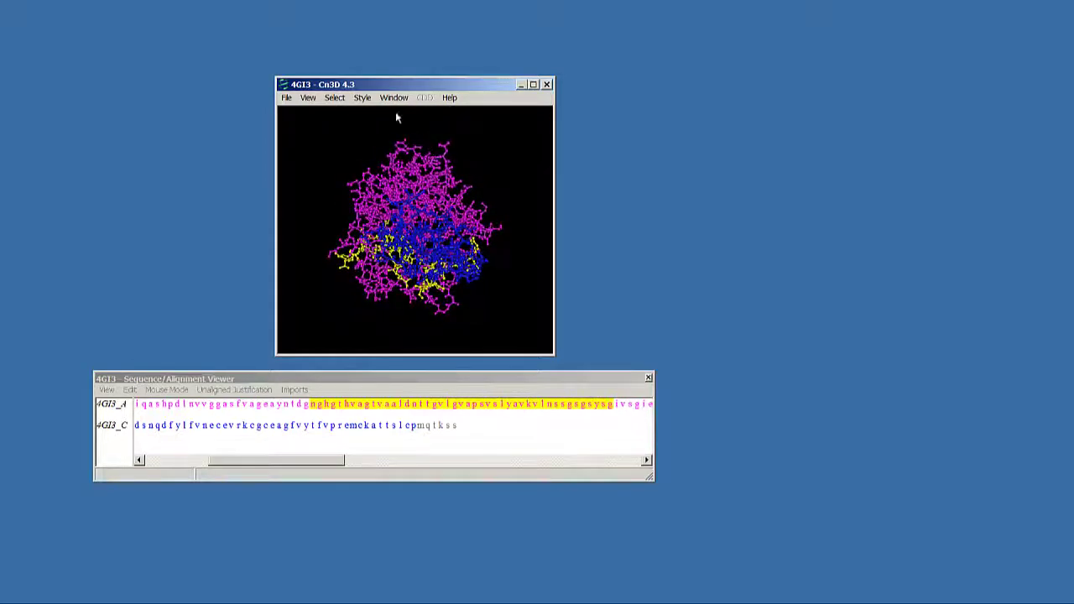
left_click(364, 99)
mouse_move(399, 136)
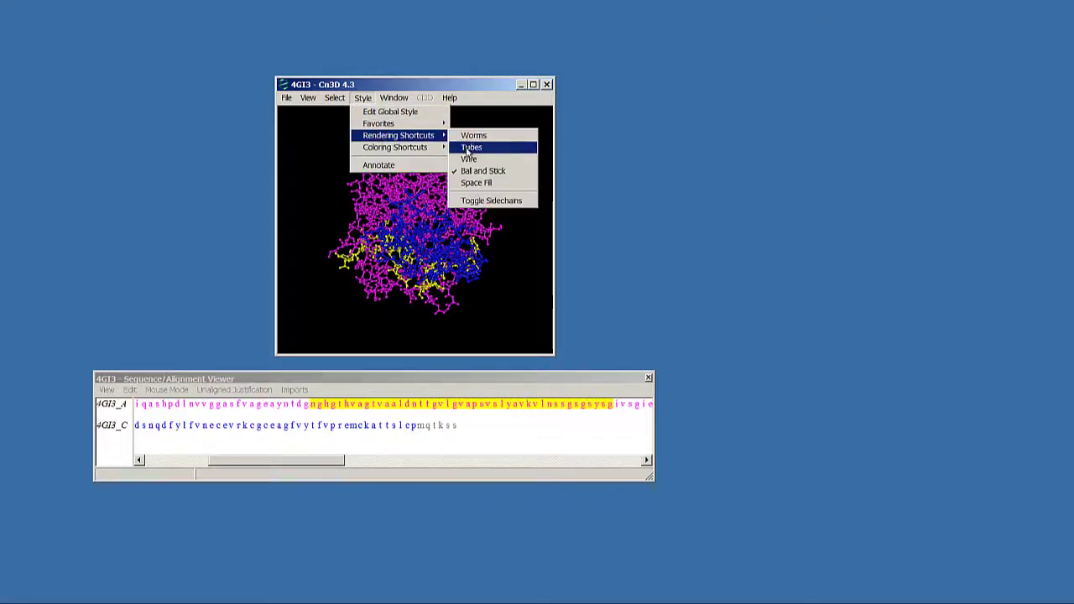
left_click(477, 183)
left_click_drag(454, 174, 486, 180)
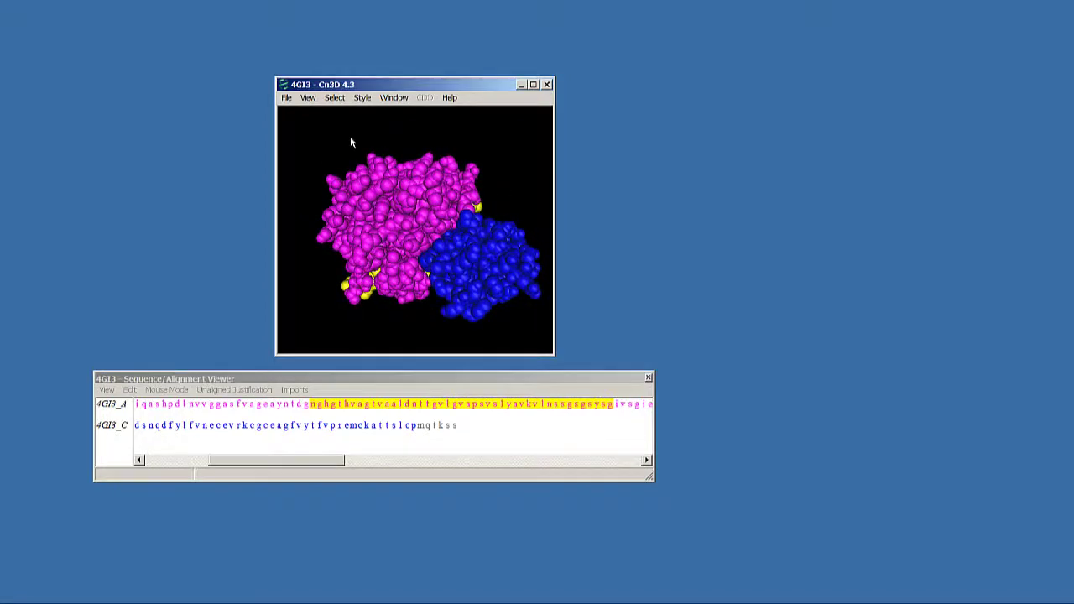
Export the current Cn3D view as 4GI3.png on the Desktop, confirming the 488 × 440 pixel size
left_click(287, 97)
left_click(304, 160)
type("4")
left_click(417, 358)
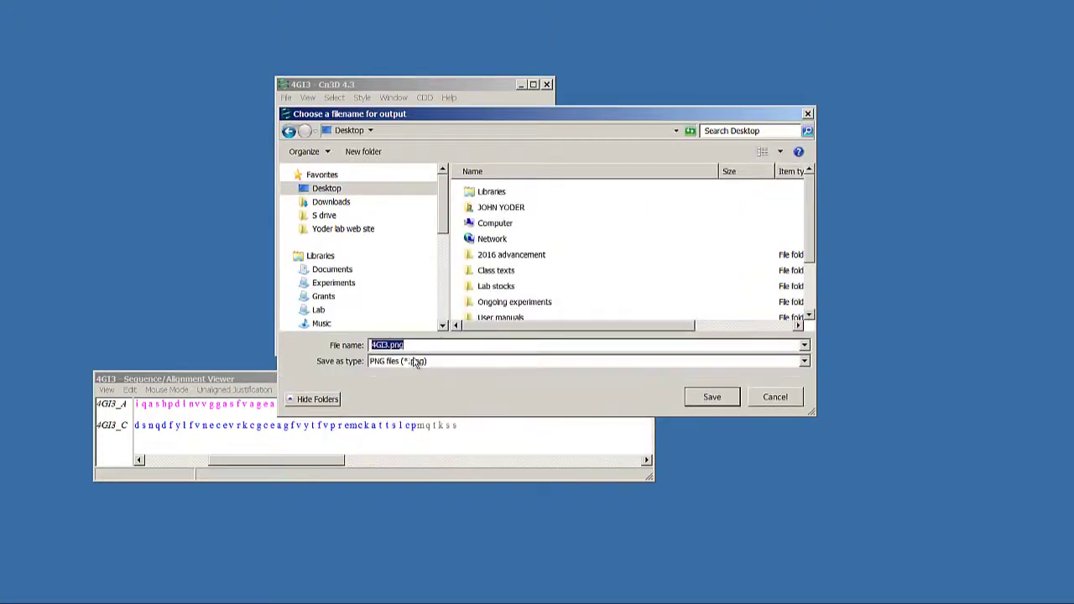
left_click(712, 397)
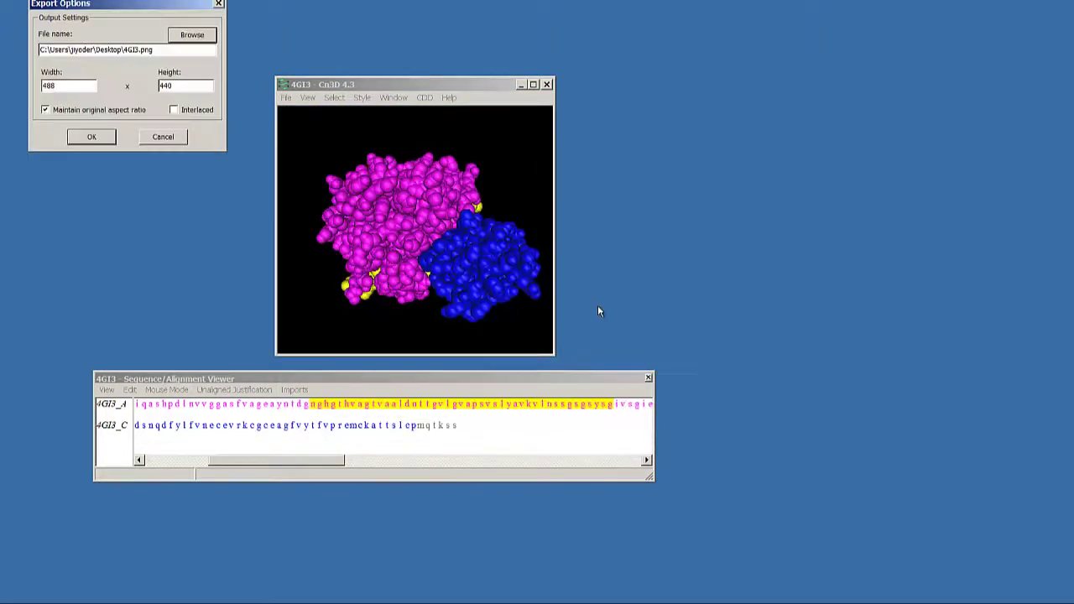
left_click(93, 138)
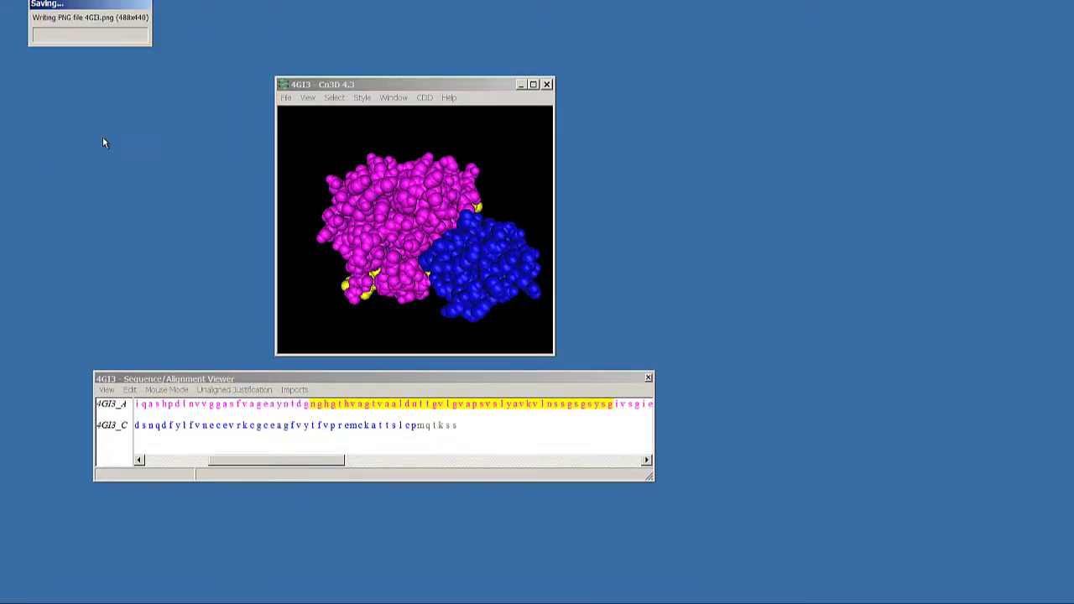